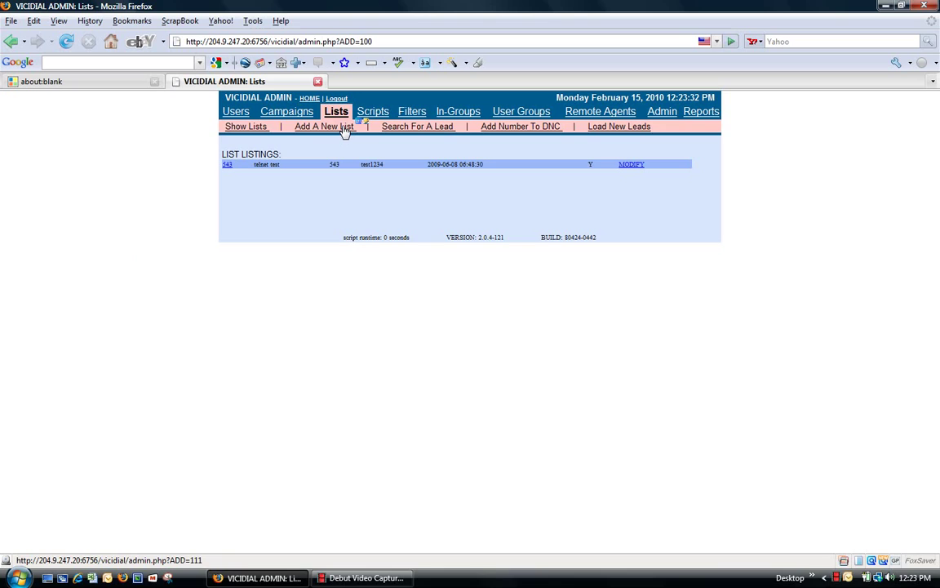
Fill in new list 101 'Test List' for campaign 101 - Test 1, with Active set to Y
left_click(344, 129)
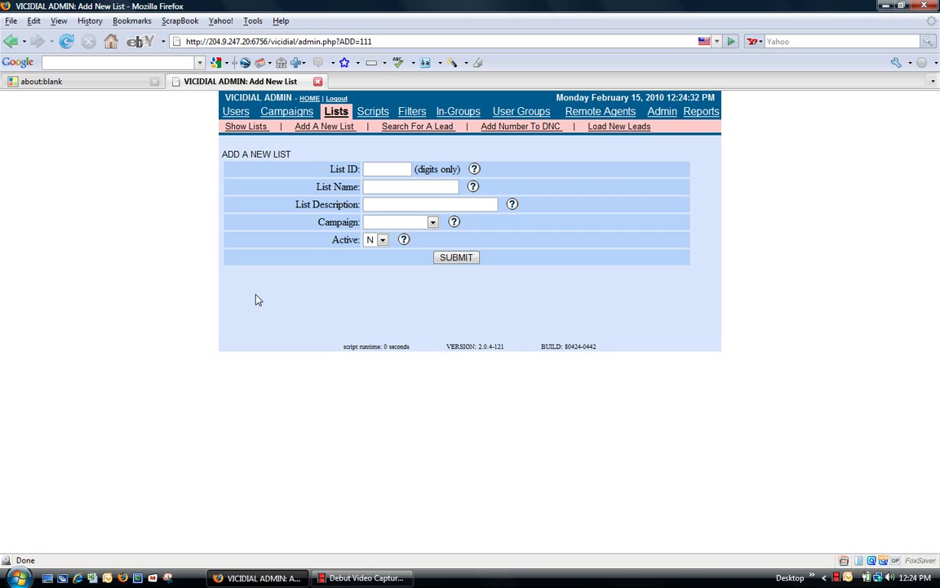
left_click(377, 168)
type("101")
left_click(395, 184)
type("Test List")
left_click(431, 224)
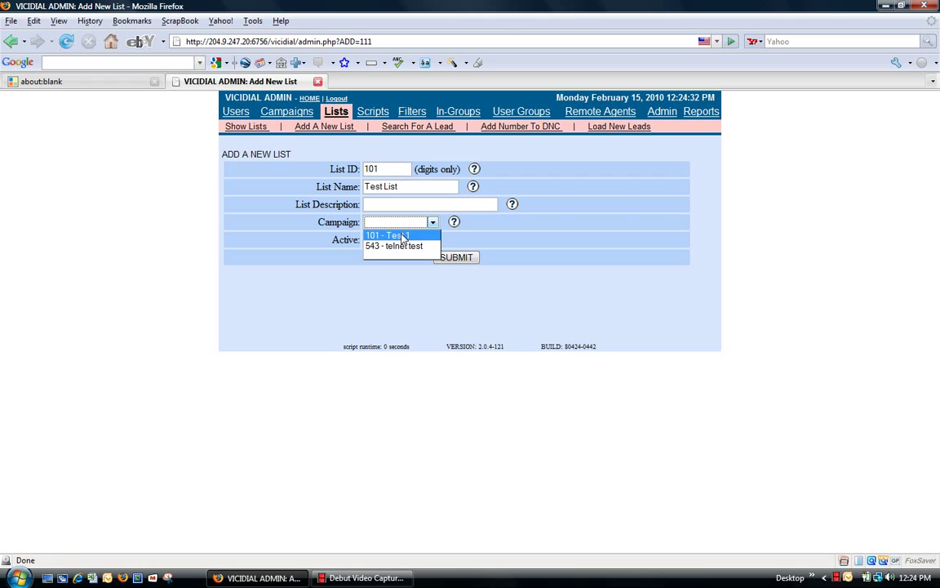
left_click(402, 236)
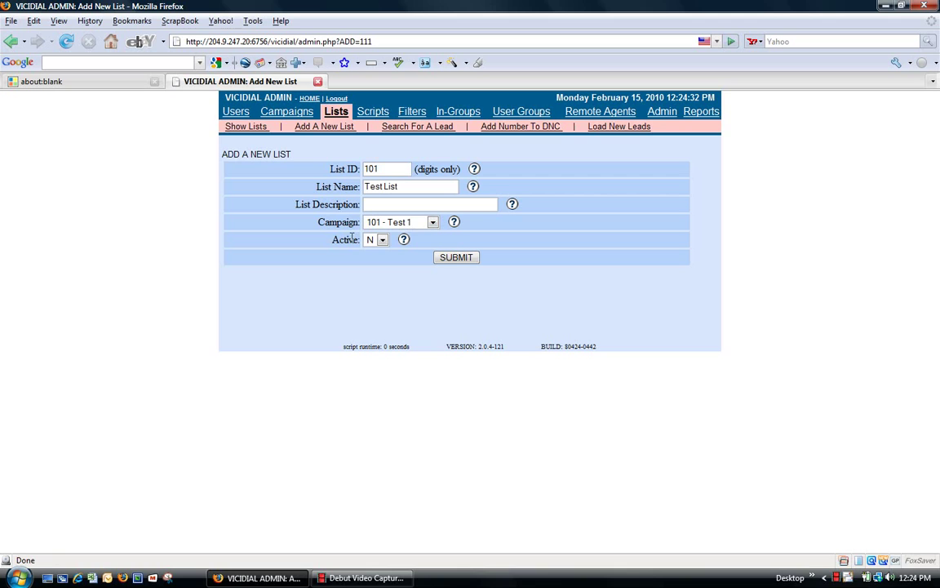
left_click(381, 241)
left_click(373, 253)
Submit list 101 and view its record, with every status total at 0
left_click(451, 260)
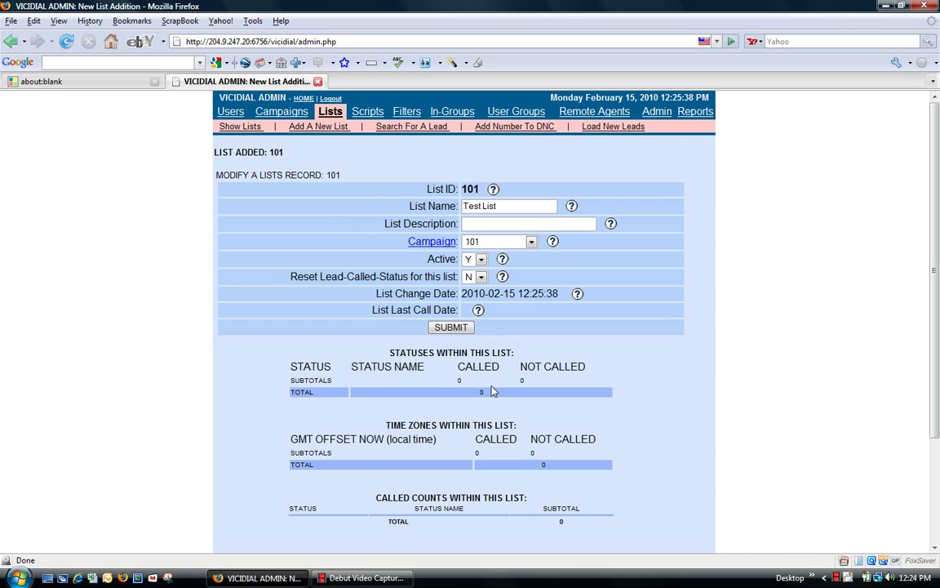
In the Lead Loader, choose the file 'test 1' from the Leads folder
left_click(613, 128)
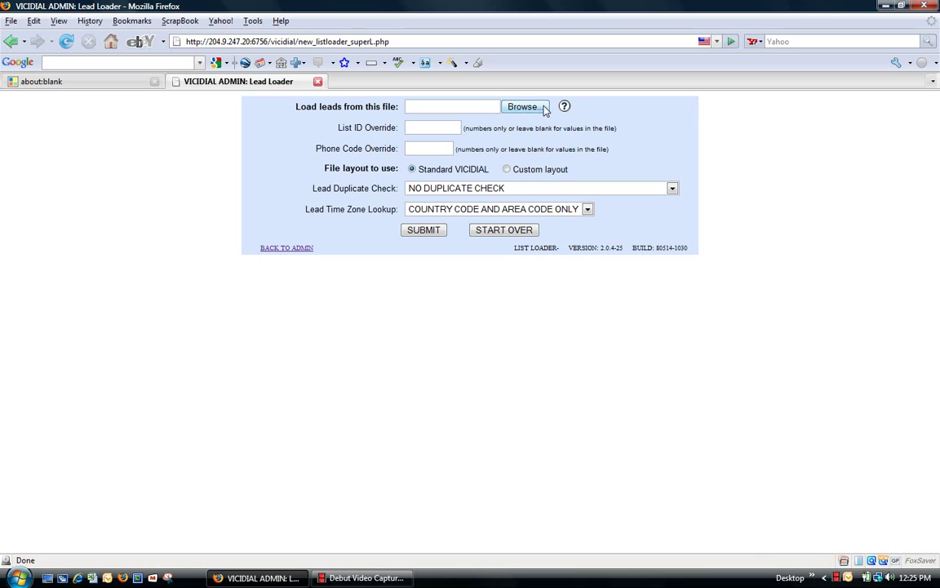
left_click(537, 111)
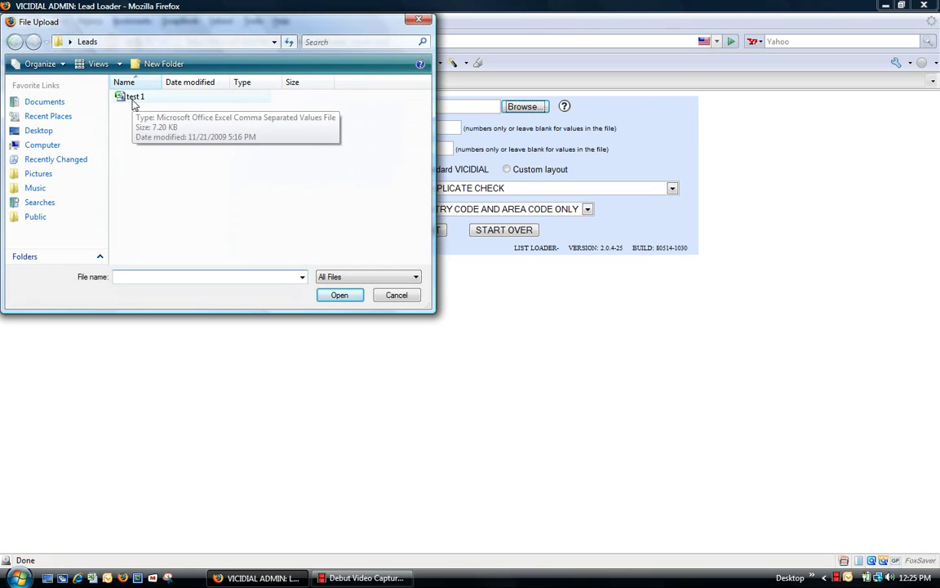
left_click(134, 98)
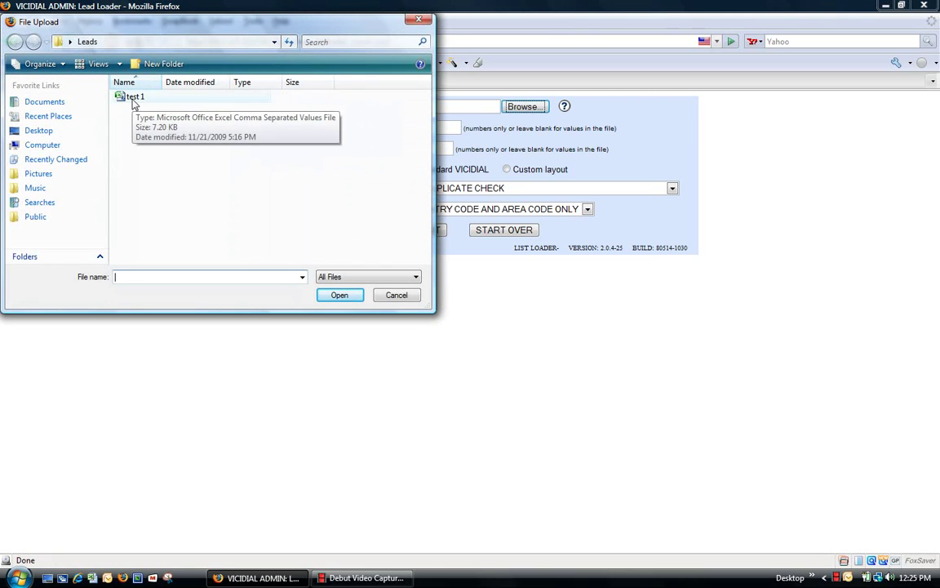
left_click(340, 296)
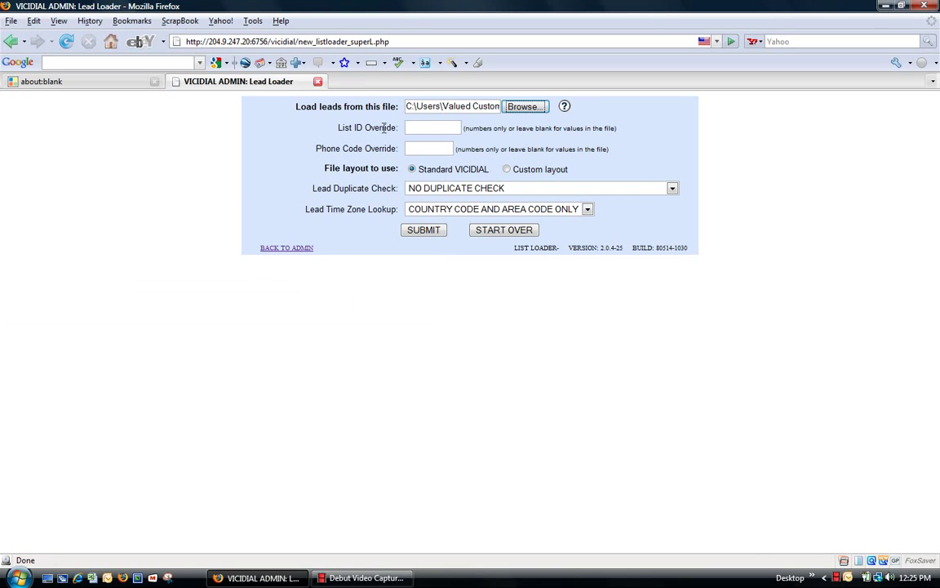
Enter List ID Override 101 and select the Phone Code Override field
left_click(444, 128)
type("101")
left_click(423, 148)
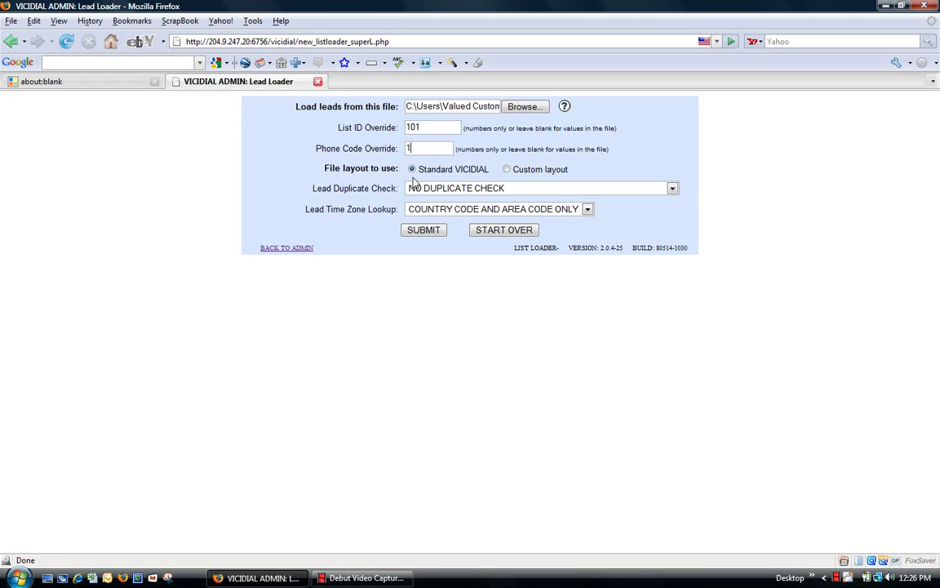
Choose the custom layout and NO DUPLICATE CHECK, then submit the lead file
left_click(507, 169)
left_click(665, 190)
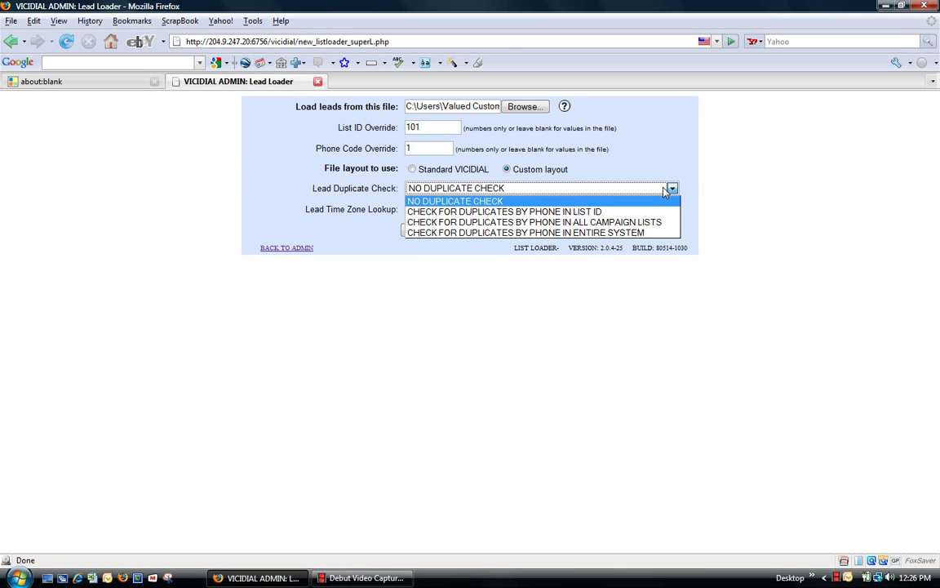
left_click(595, 214)
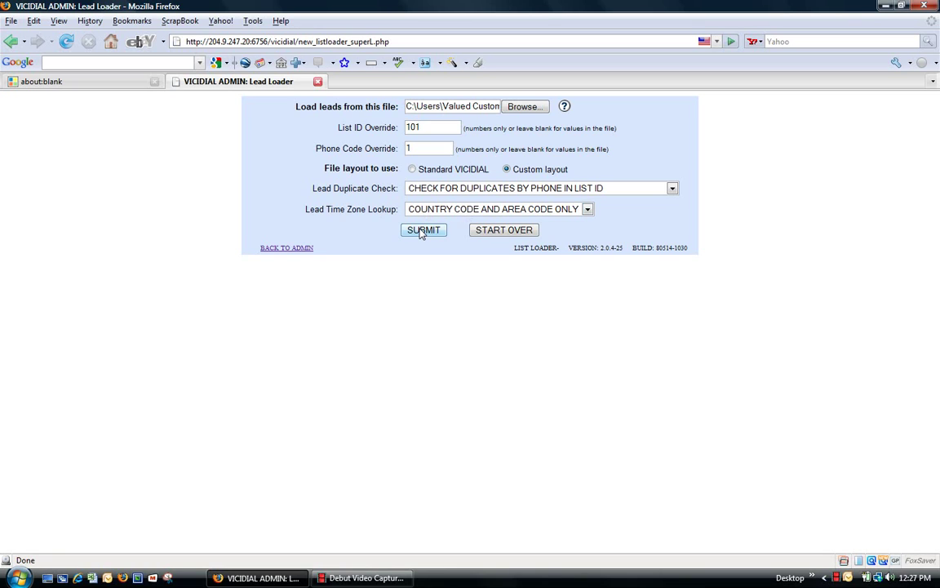
left_click(492, 191)
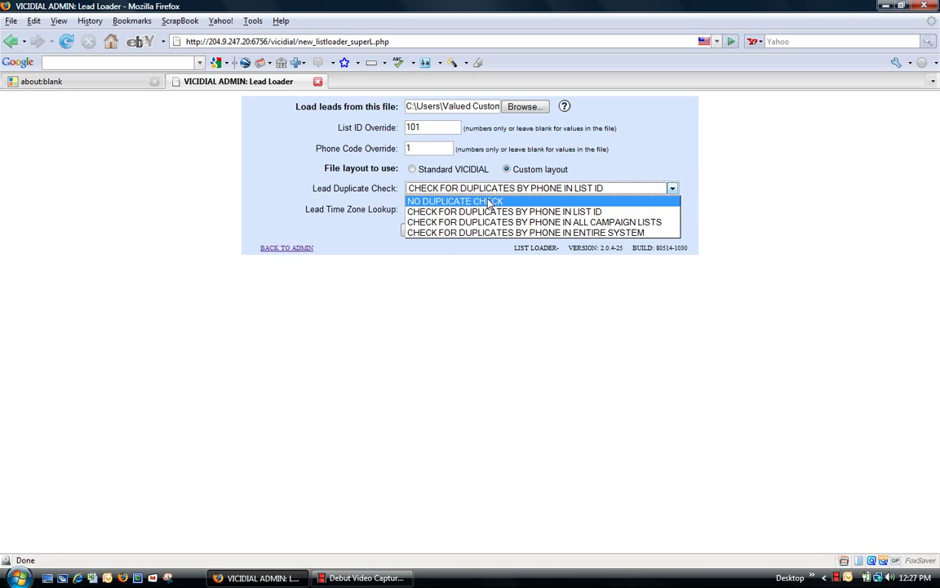
left_click(444, 200)
left_click(434, 232)
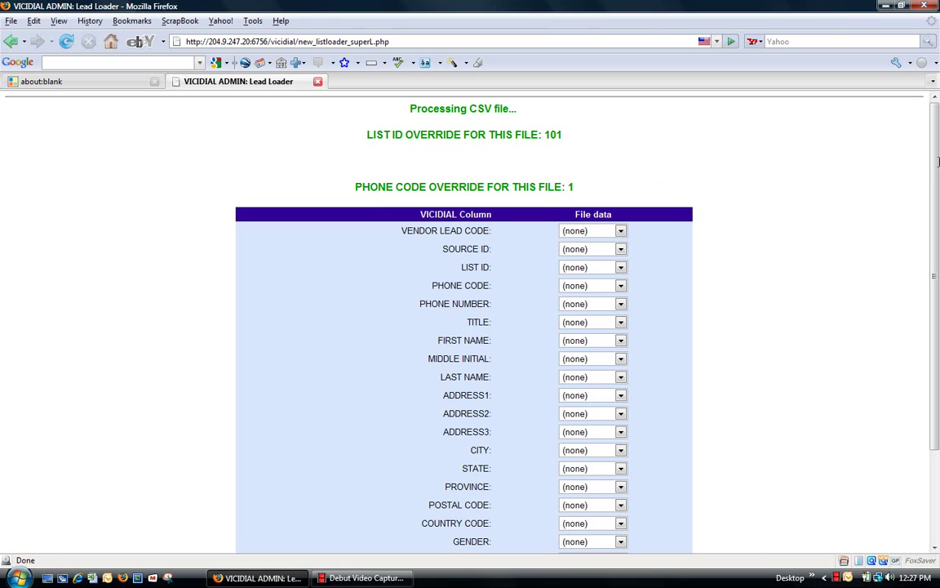
Map the Phone, First Name and Last Name columns, leaving middle initial unmapped
left_click_drag(937, 162, 430, 92)
mouse_move(936, 183)
left_mouse_down()
mouse_move(937, 198)
mouse_move(936, 178)
left_mouse_up()
key("alt")
key("Right")
key("Escape")
left_click(568, 307)
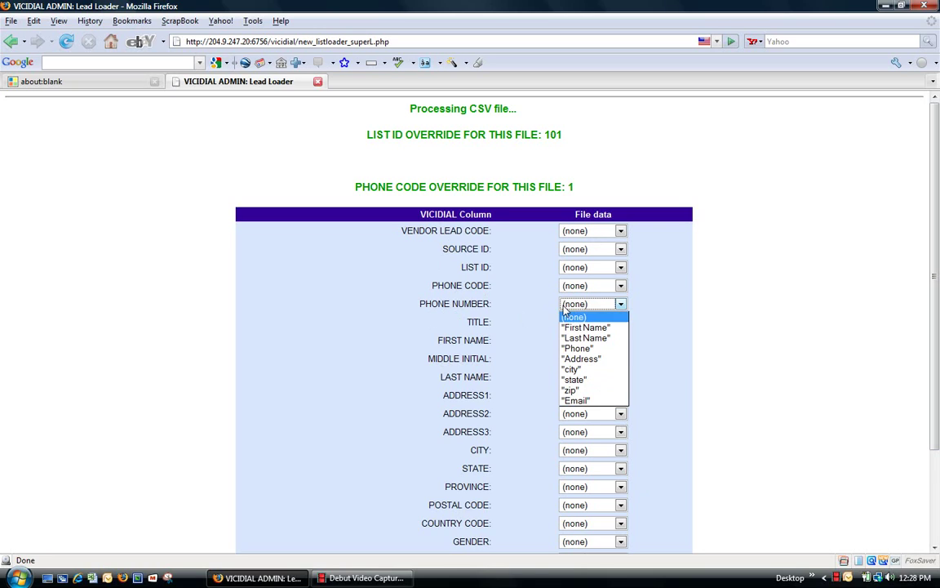
left_click(580, 349)
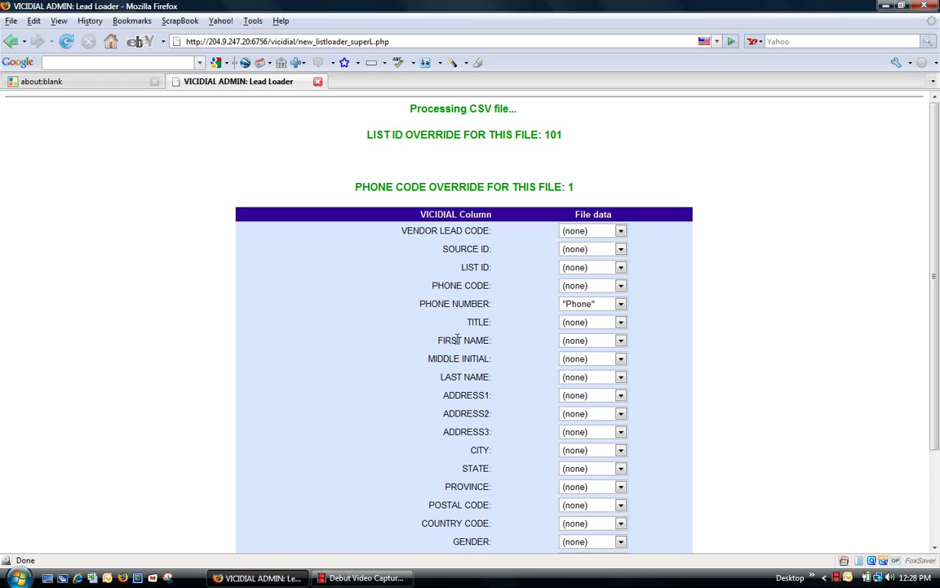
left_click(577, 341)
left_click(583, 364)
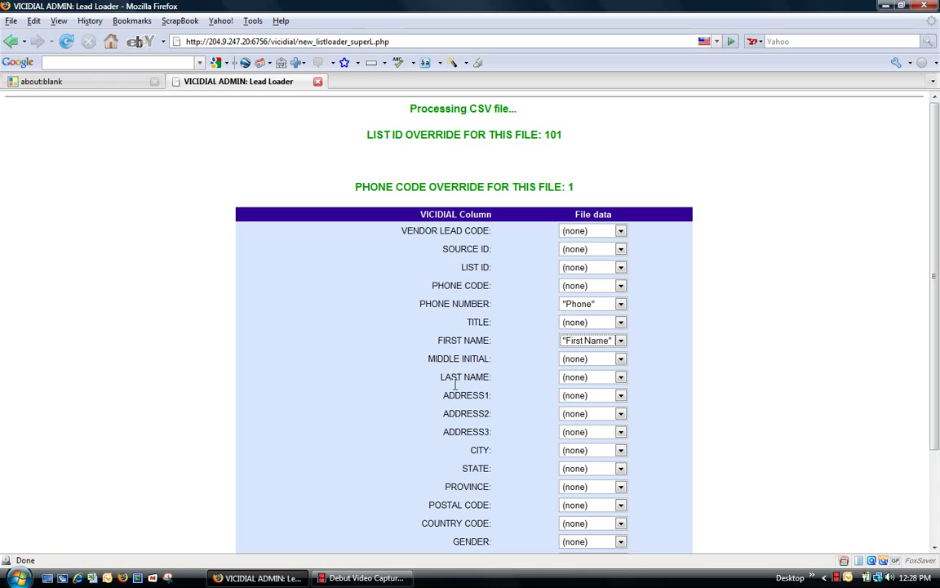
left_click(619, 364)
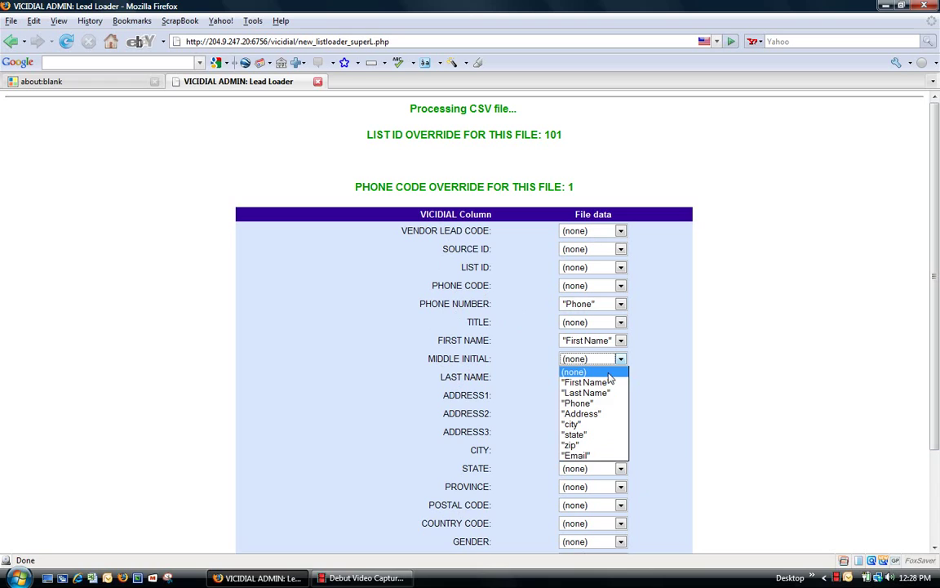
left_click(638, 381)
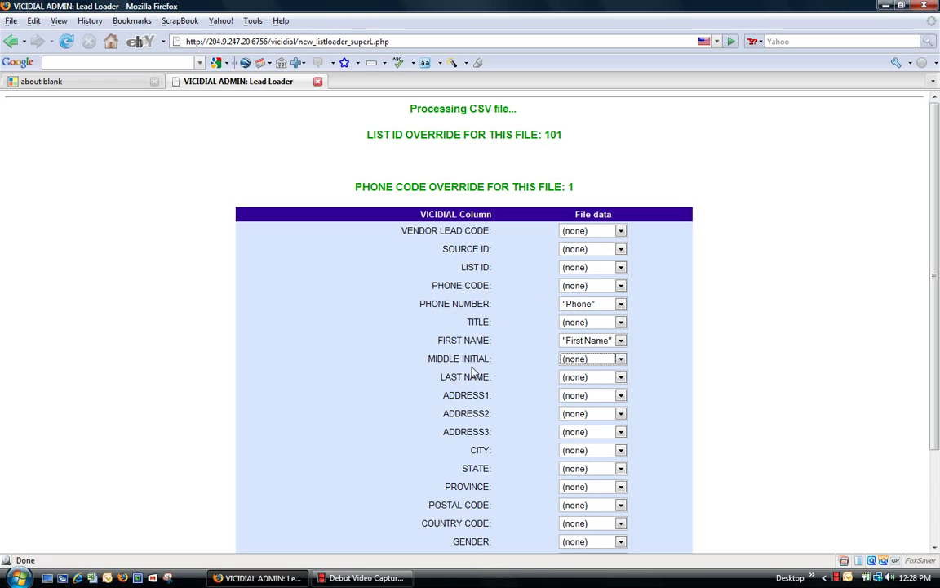
left_click(608, 381)
left_click(583, 411)
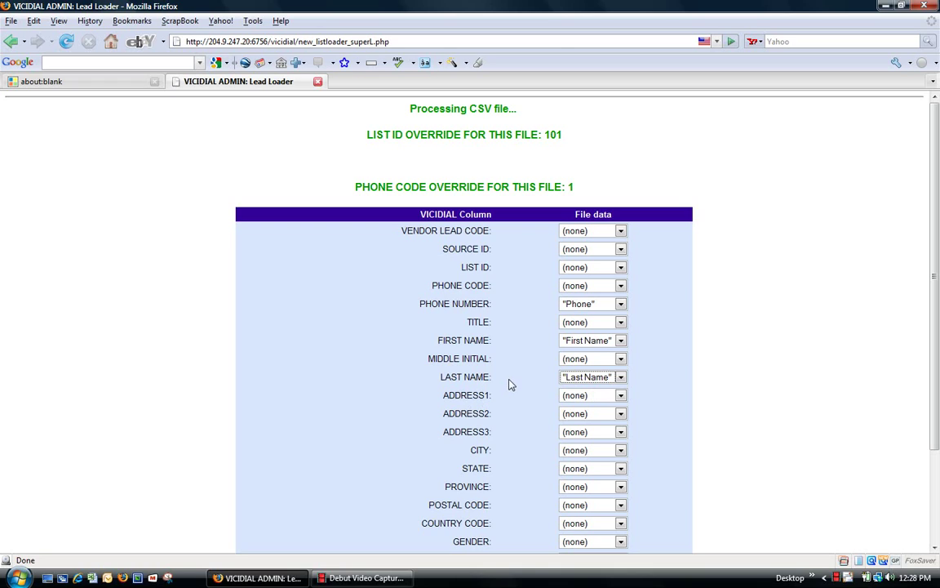
Map the Address, city, state, zip and Email columns to ADDRESS1, CITY, STATE, POSTAL CODE, EMAIL
left_click(575, 399)
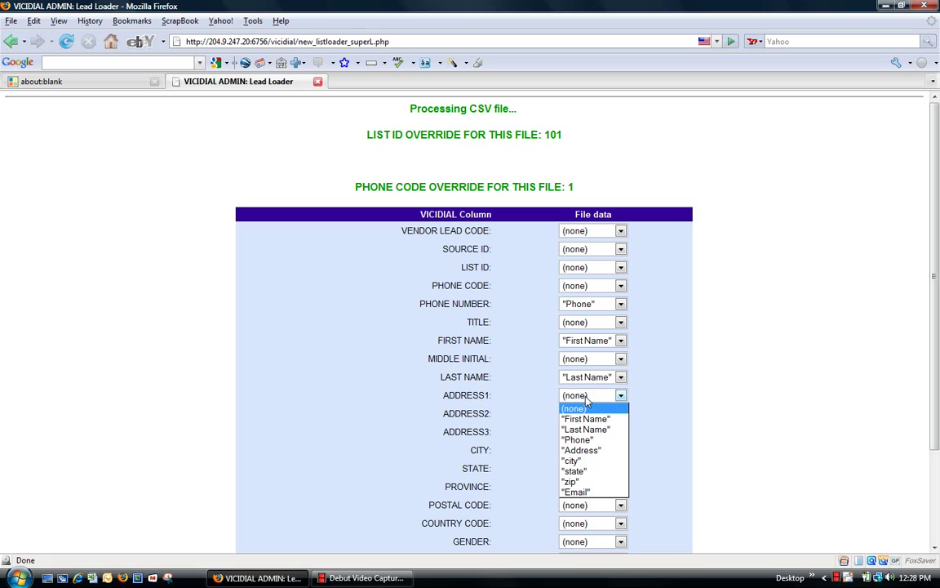
left_click(582, 451)
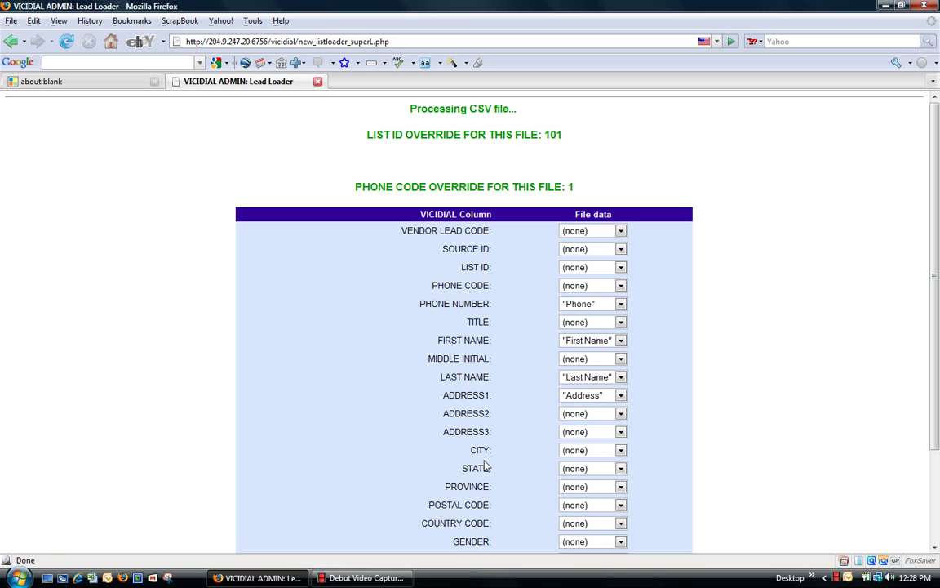
left_click(571, 449)
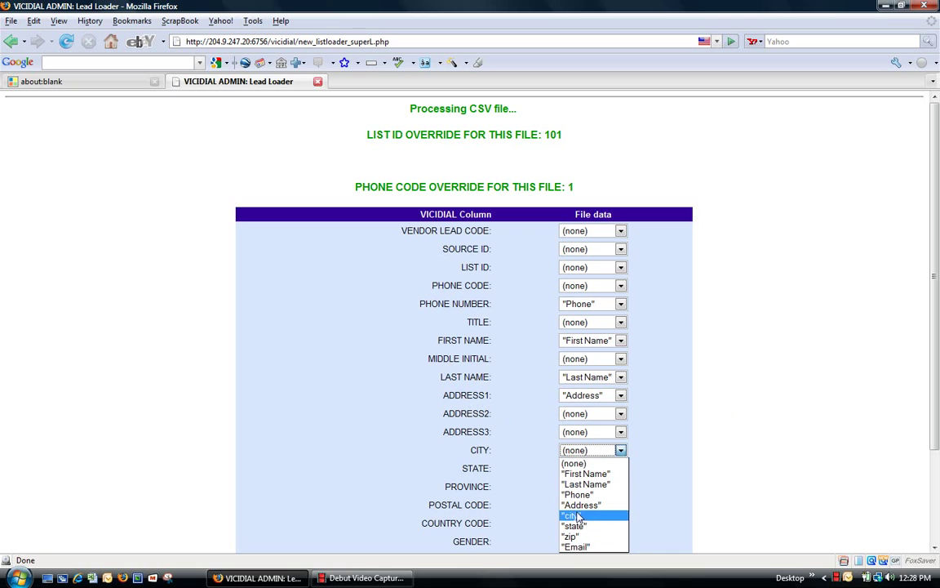
left_click(577, 516)
left_click(575, 468)
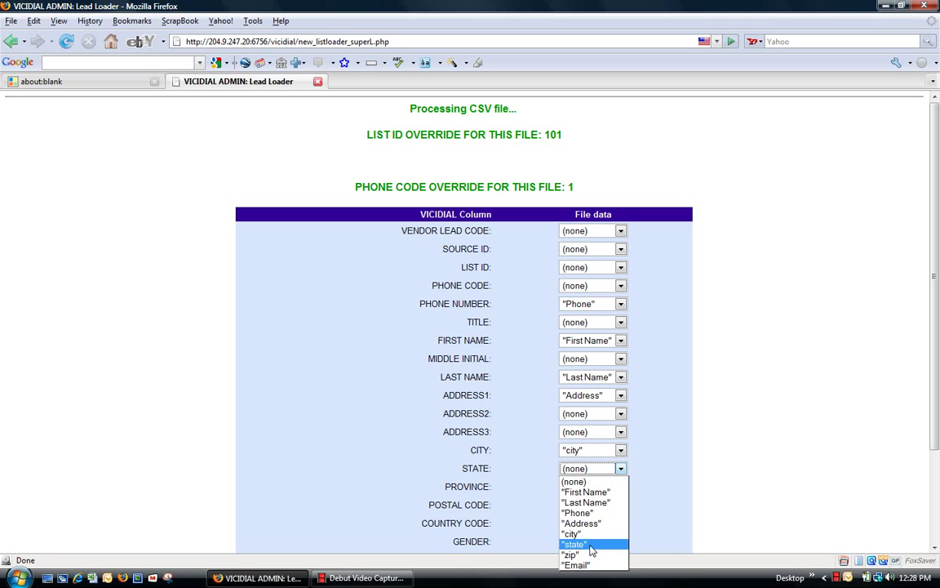
left_click(682, 488)
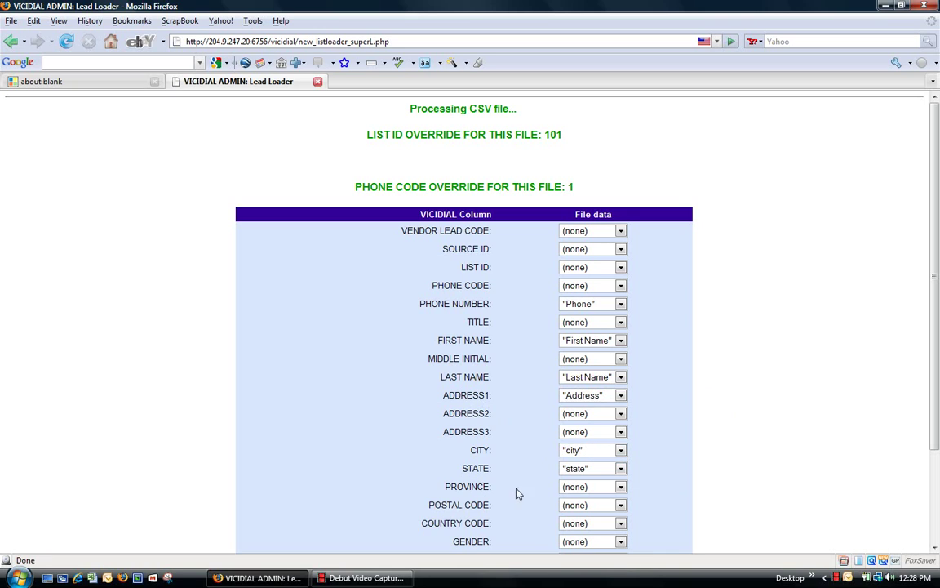
scroll(740, 372, "down", 1)
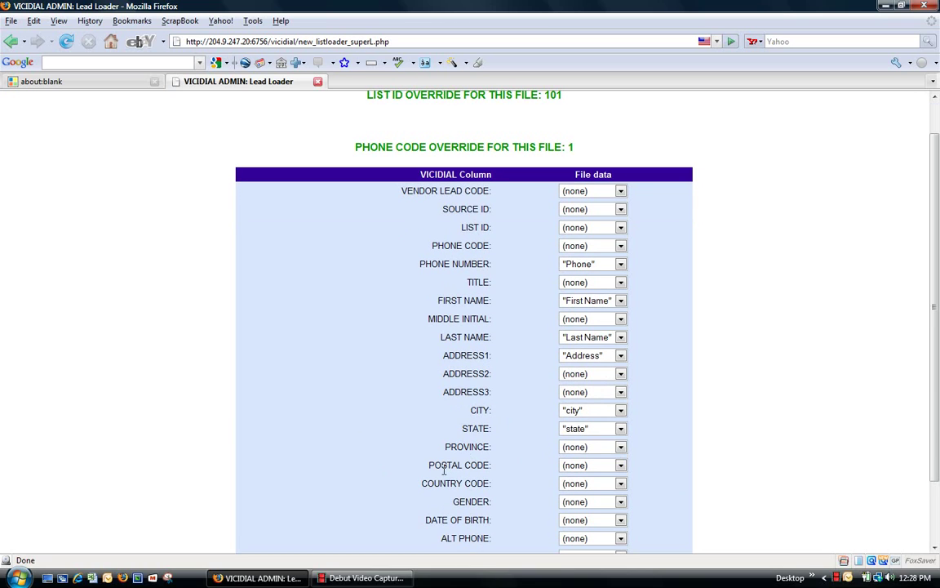
left_click(612, 465)
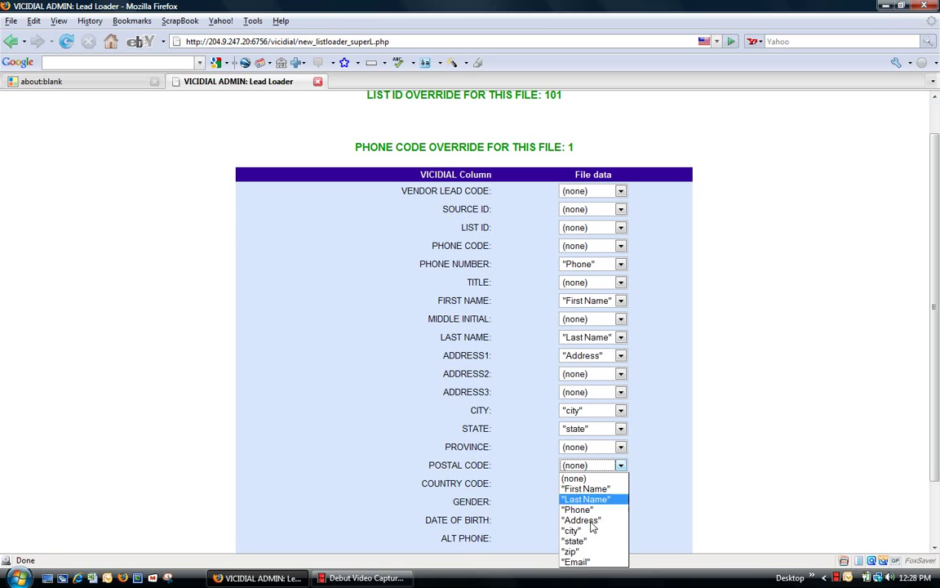
left_click(579, 552)
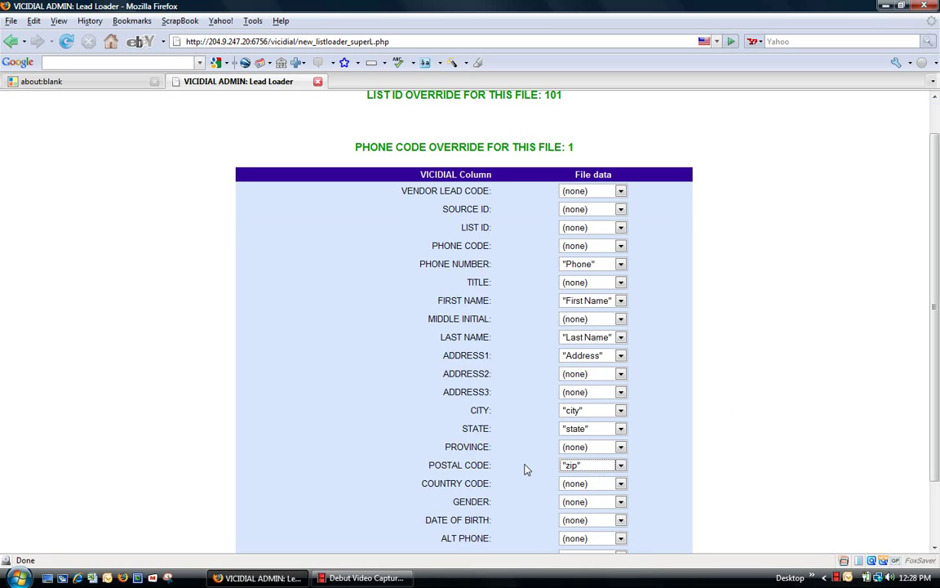
scroll(928, 325, "down", 2)
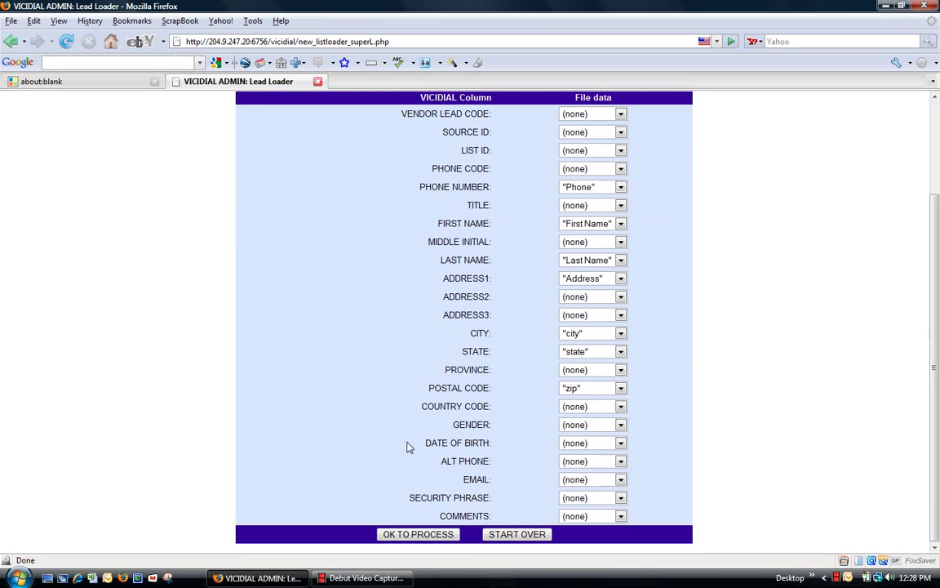
left_click(619, 479)
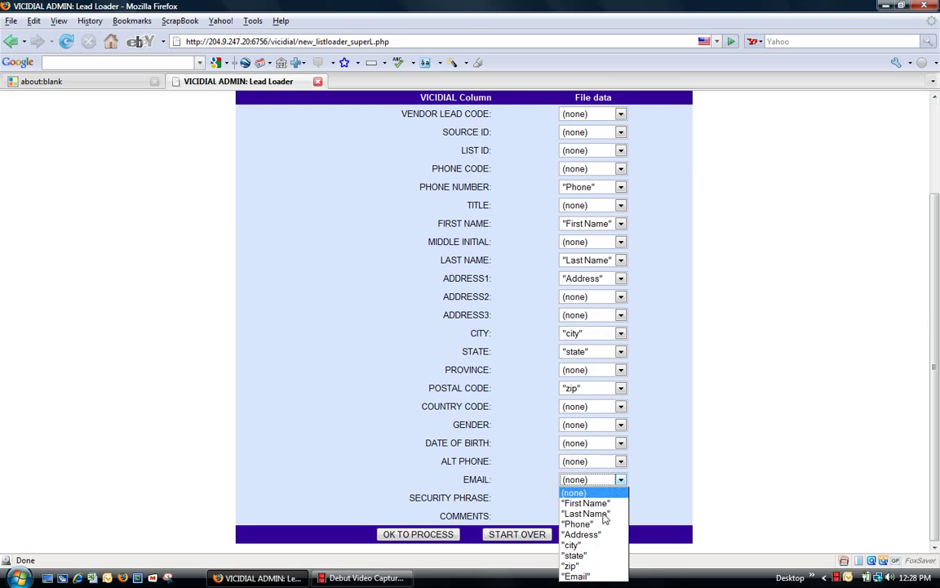
left_click(591, 577)
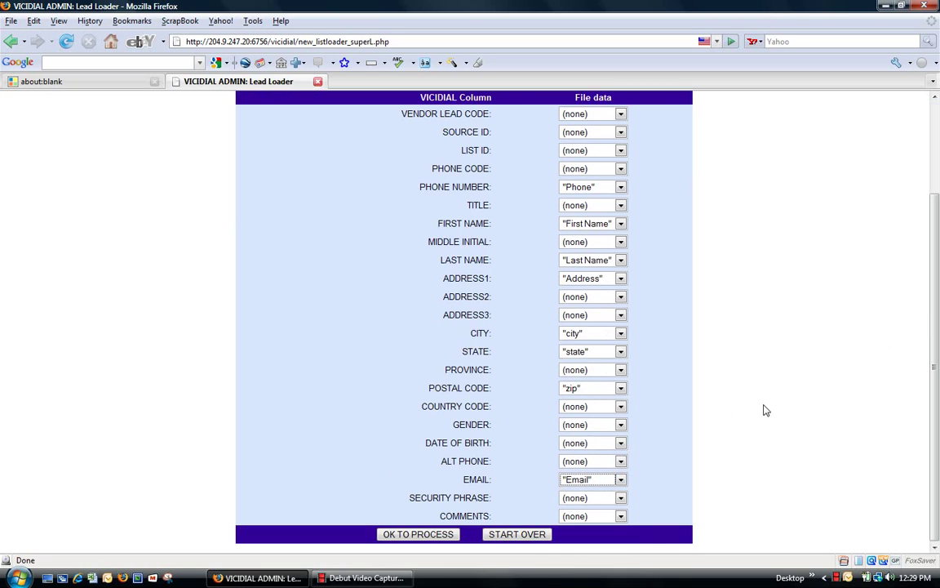
Process the mapped file into list 101 (100 good, 1 bad) and return to admin
left_click(413, 535)
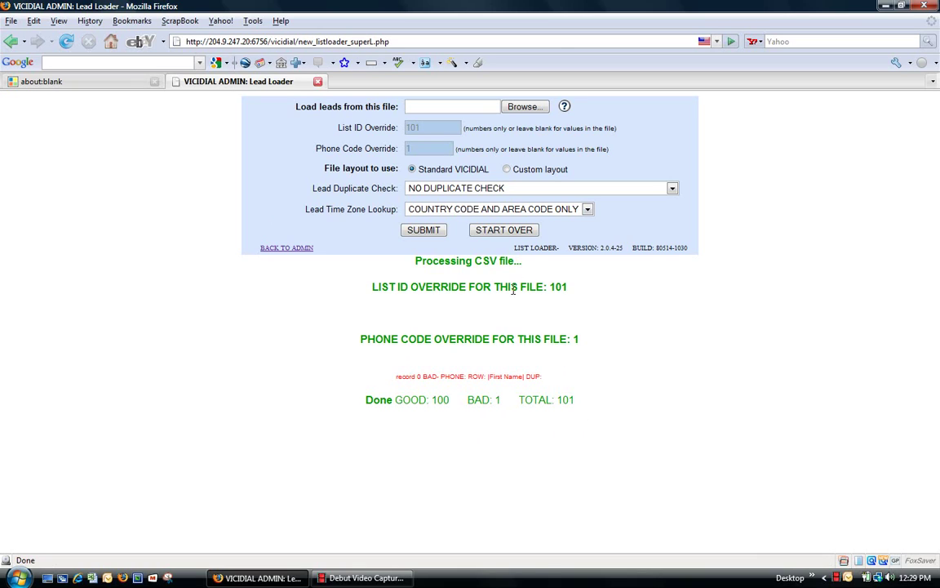
left_click(302, 248)
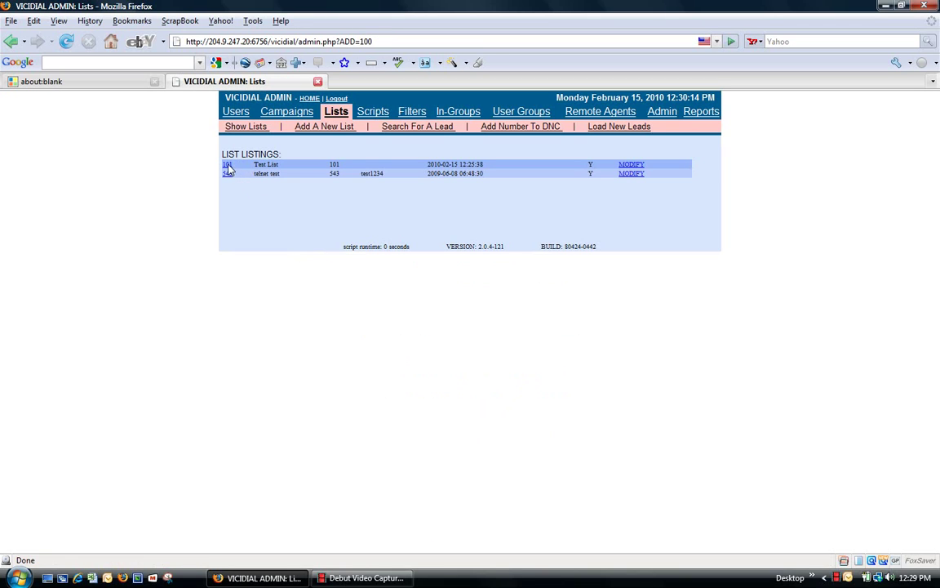
Open list 101, review its 100 NEW leads, and set Reset Lead-Called-Status to Y
left_click(228, 165)
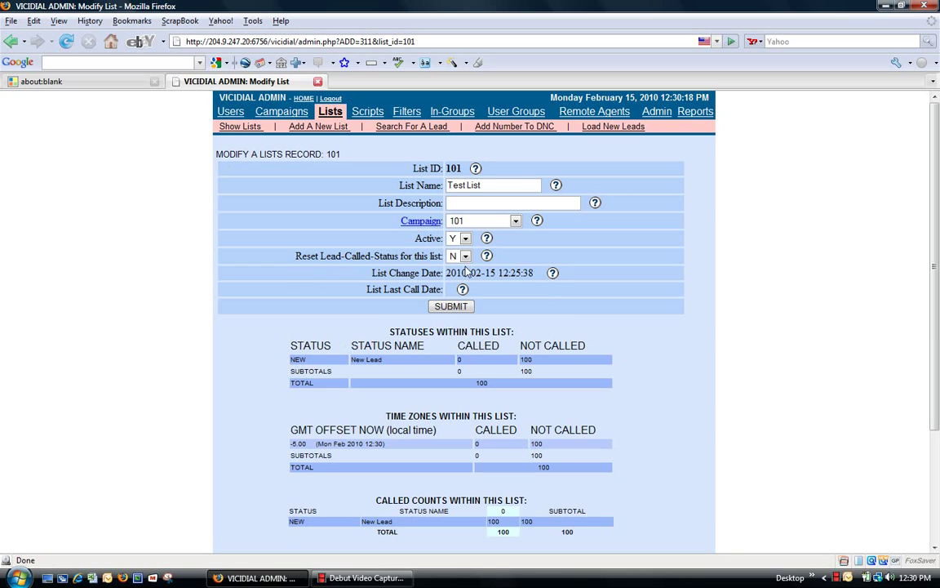
left_click(465, 256)
left_click(454, 269)
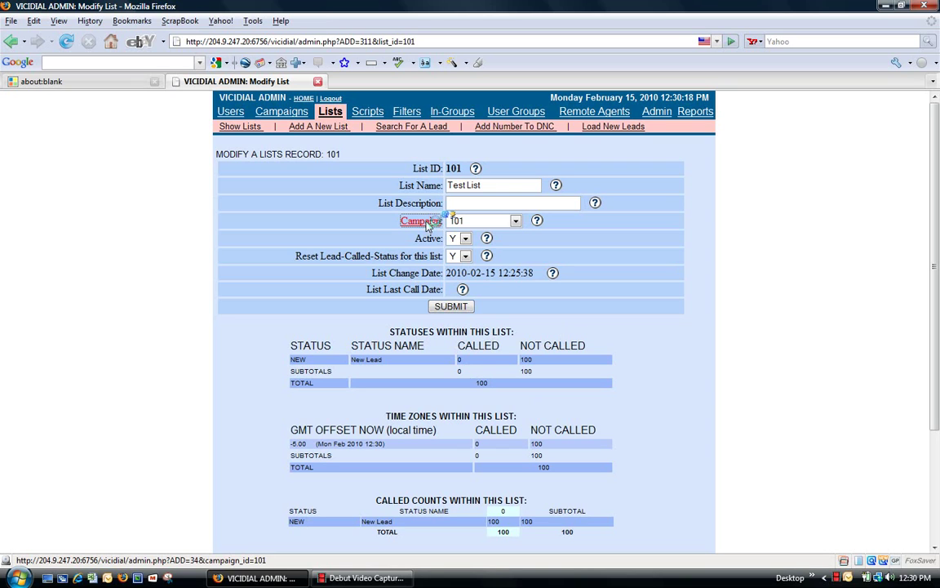
Open campaign 101 'Test 1', showing dial statuses NA, B, DROP, A and NEW
left_click(424, 223)
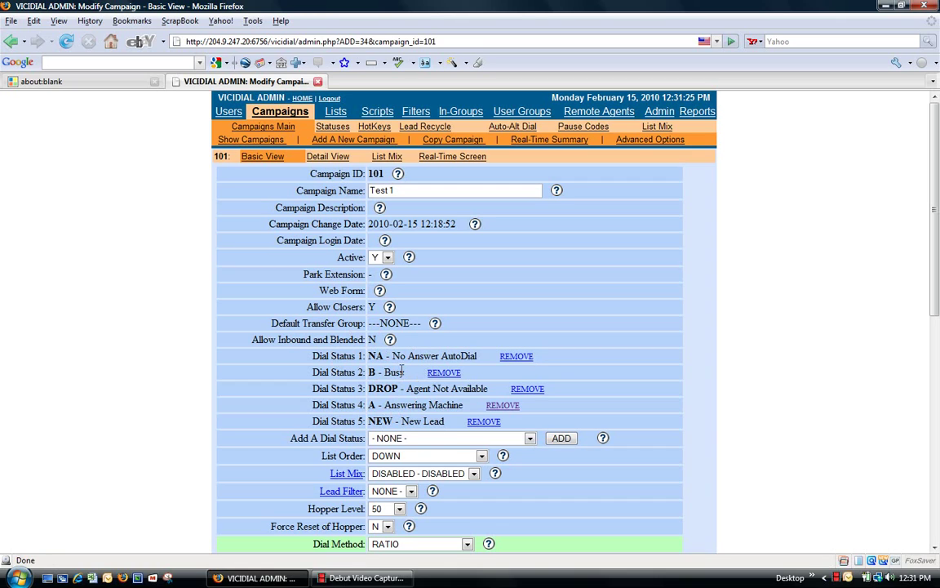
Choose N - No Answer under Add A Dial Status and add it to campaign 101
left_click(454, 438)
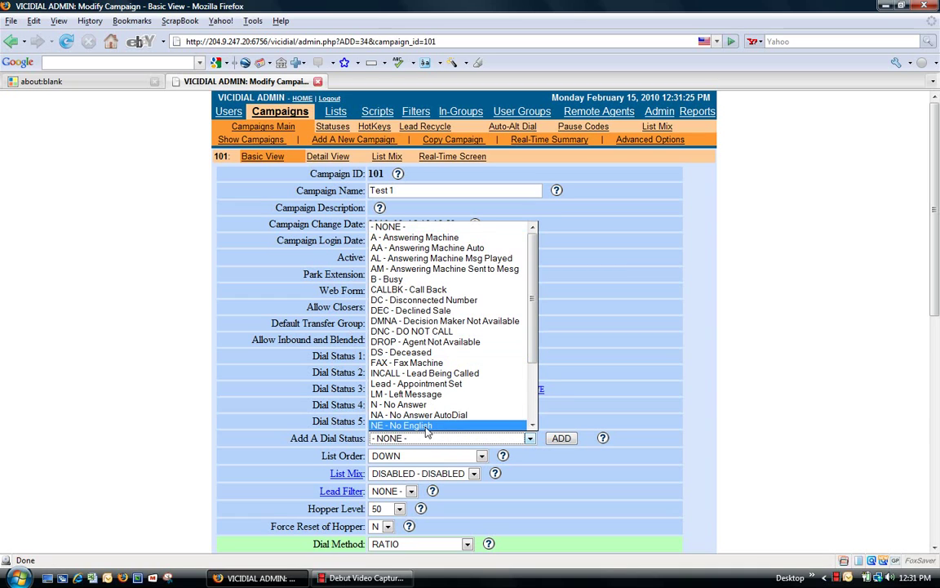
left_click(438, 406)
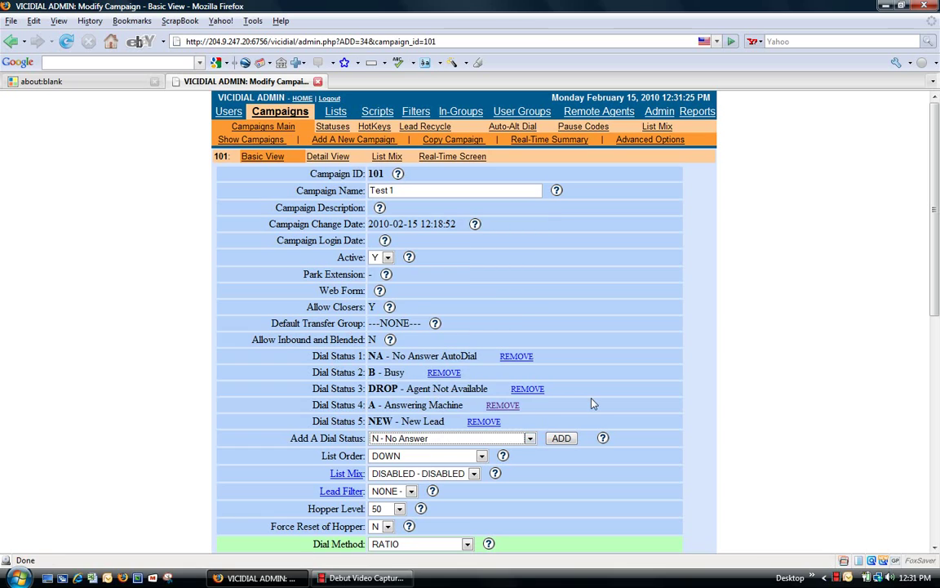
left_click(560, 438)
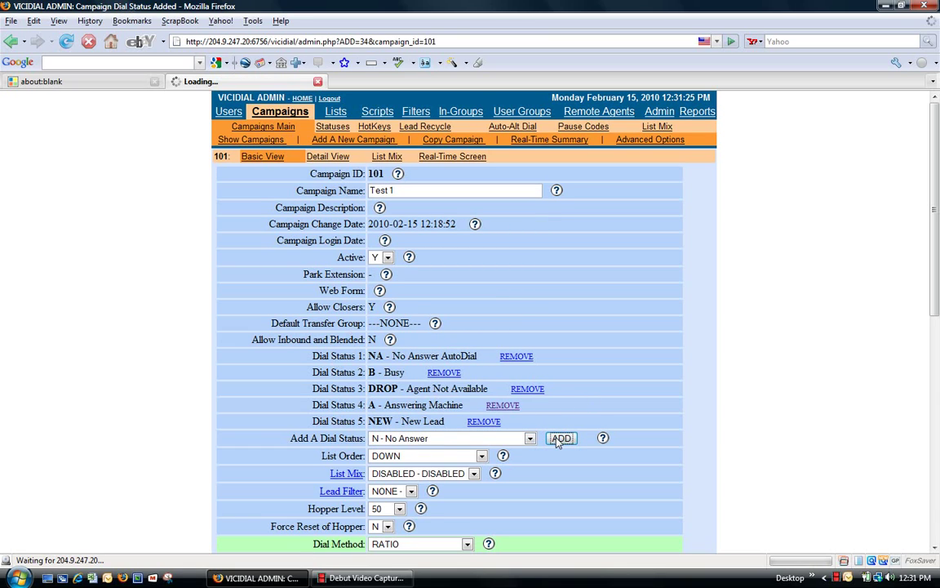